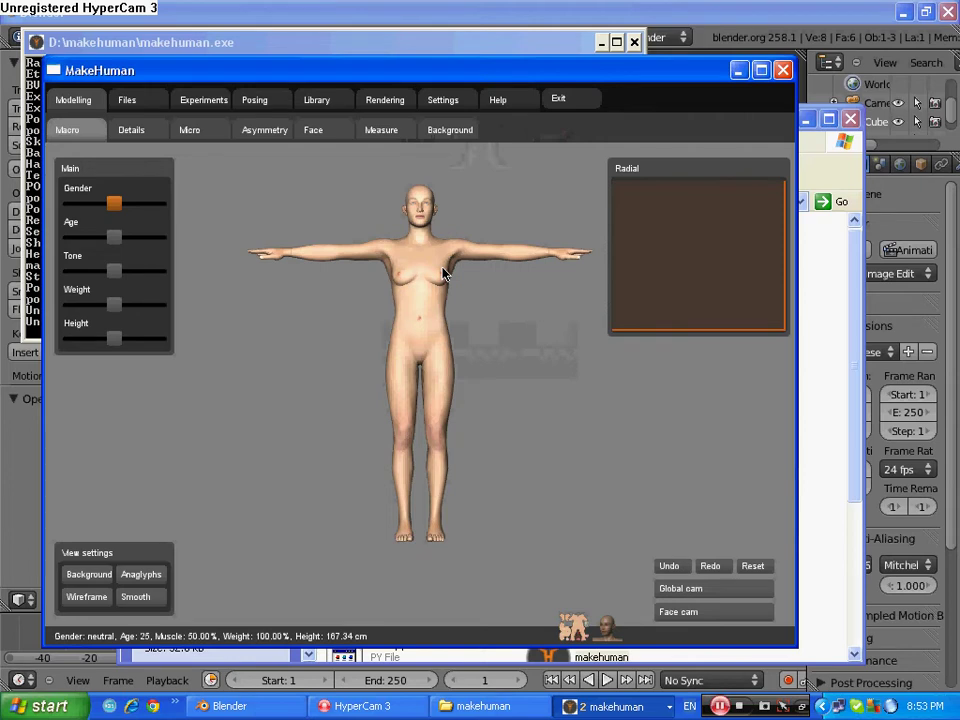
Step: Set the Macro Gender slider fully to male, after briefly trying fully female
left_click(115, 206)
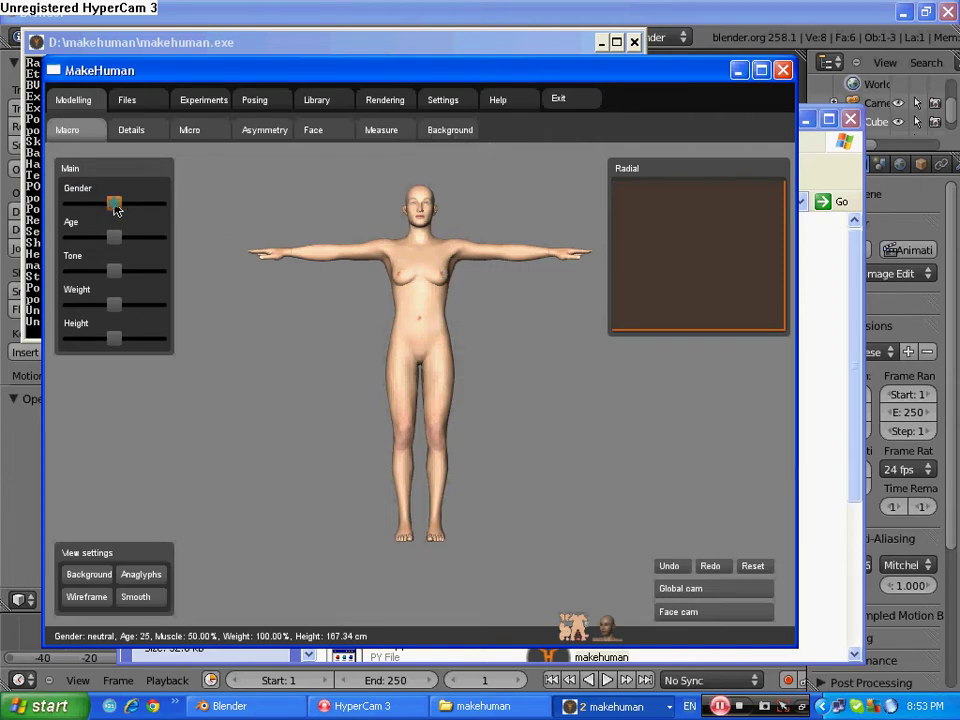
left_click_drag(115, 206, 187, 208)
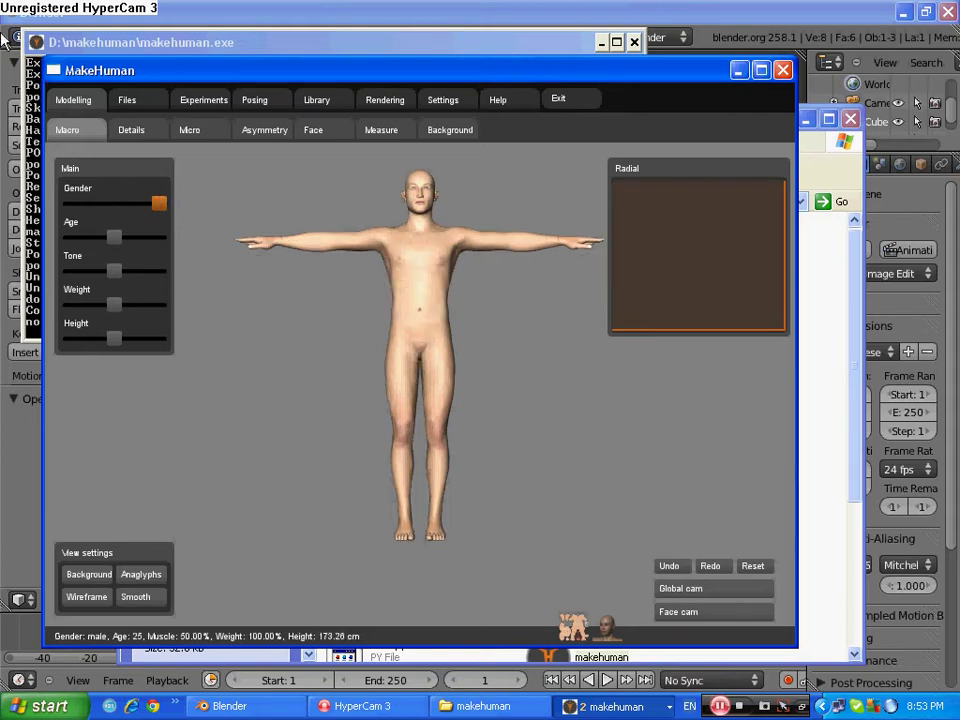
left_click_drag(159, 204, 71, 208)
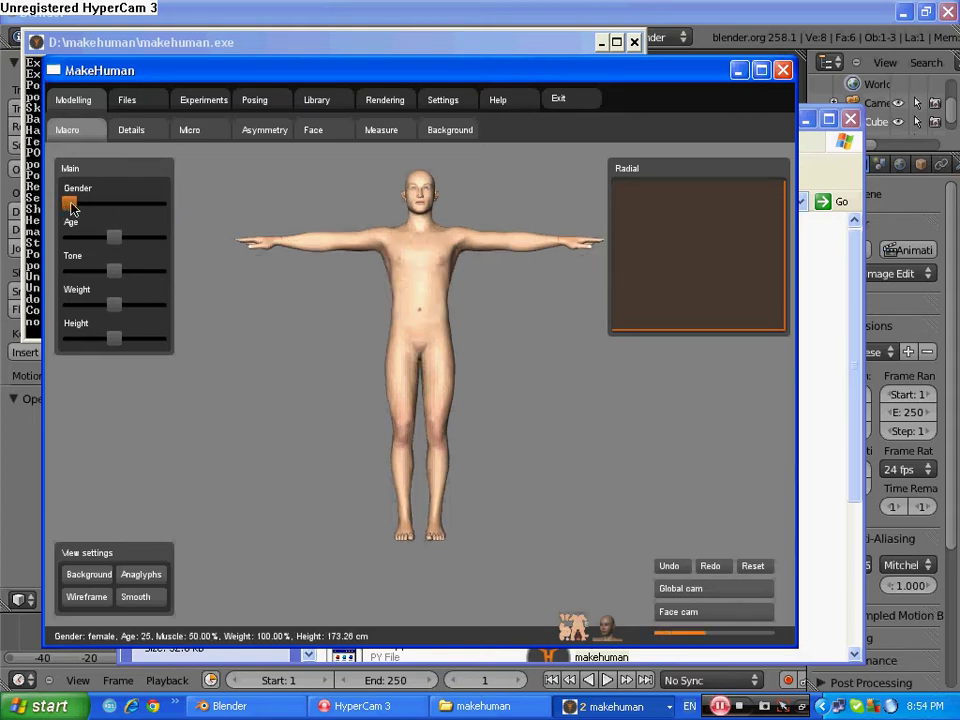
left_click_drag(70, 206, 178, 210)
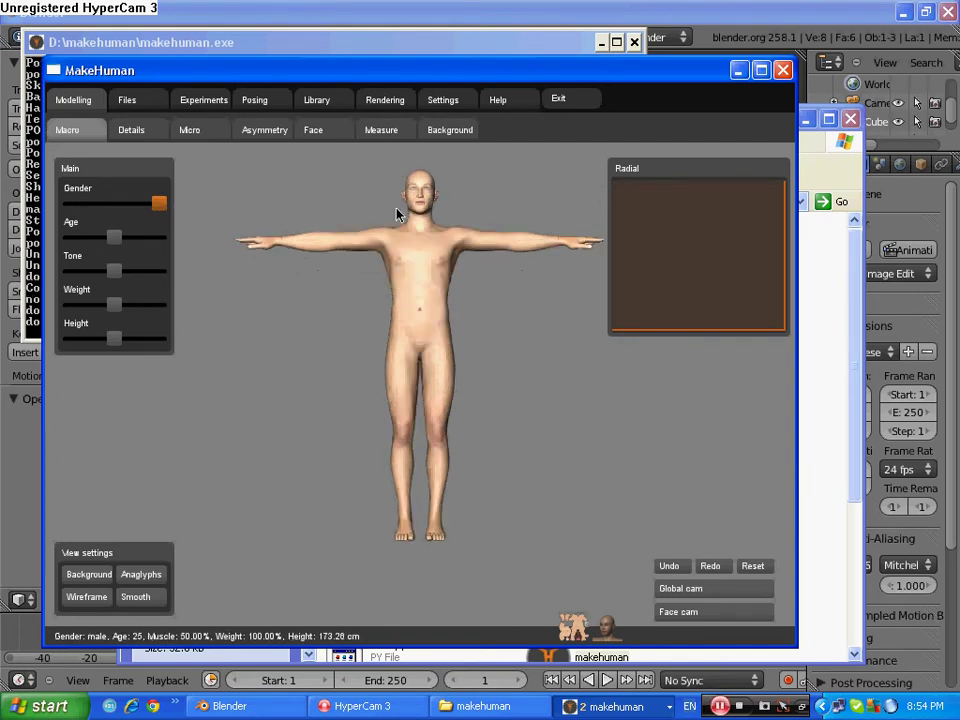
Step: Choose Blender exchange (mhx) as the export format, then close MakeHuman
left_click(127, 100)
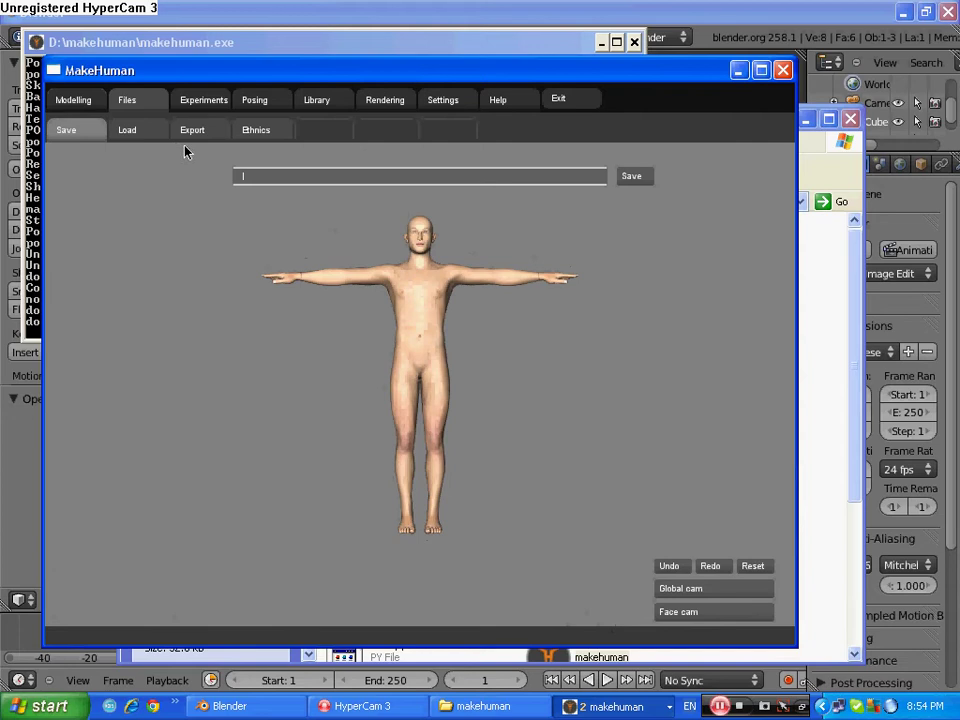
left_click(192, 130)
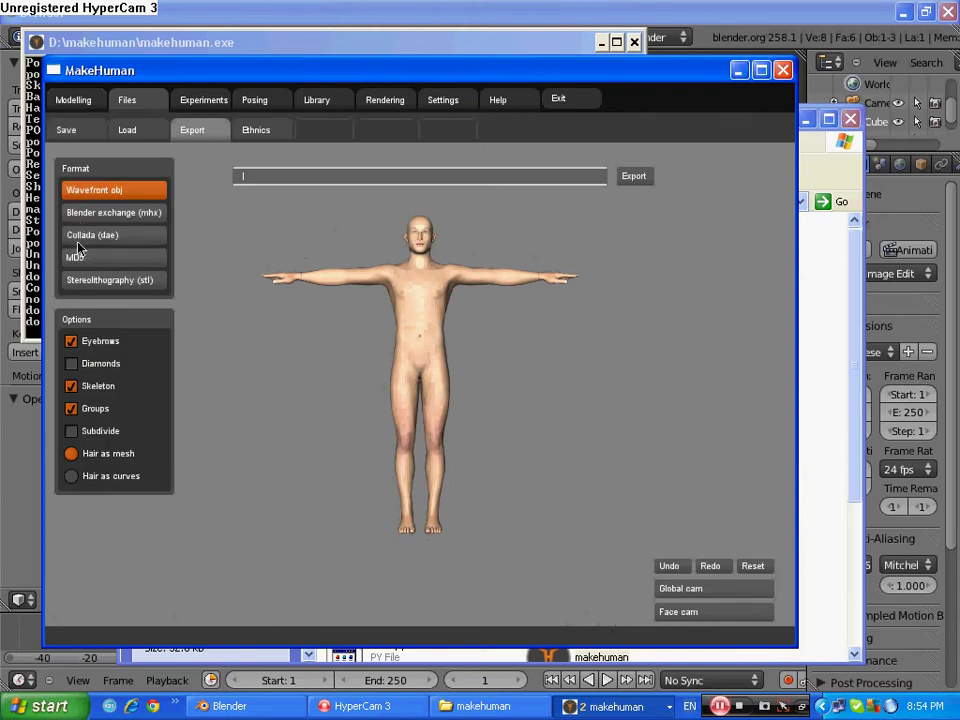
left_click(144, 222)
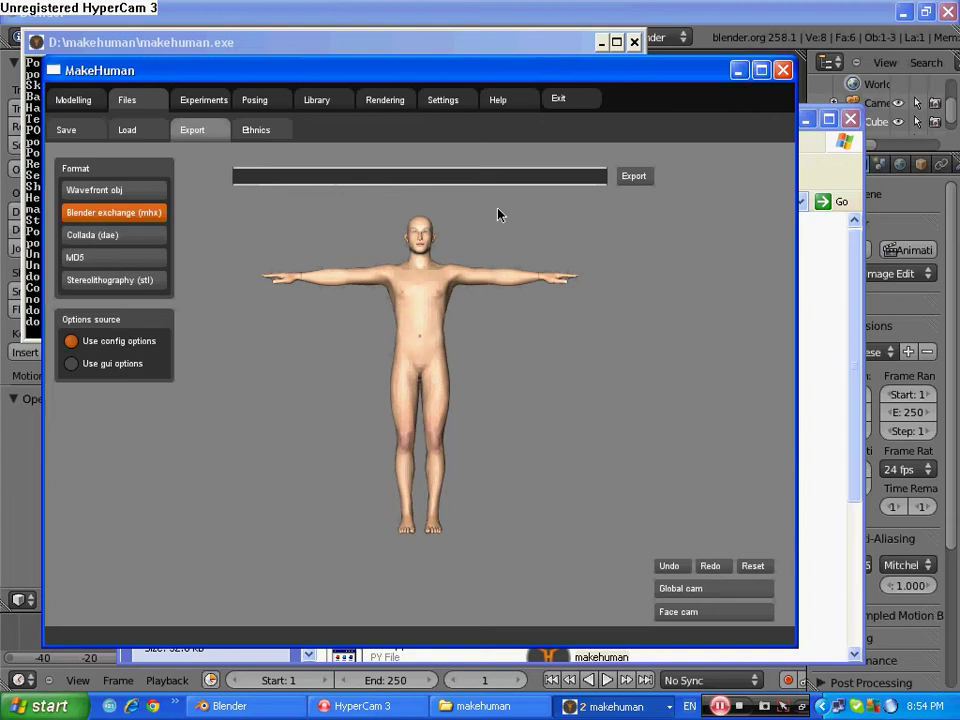
left_click(517, 181)
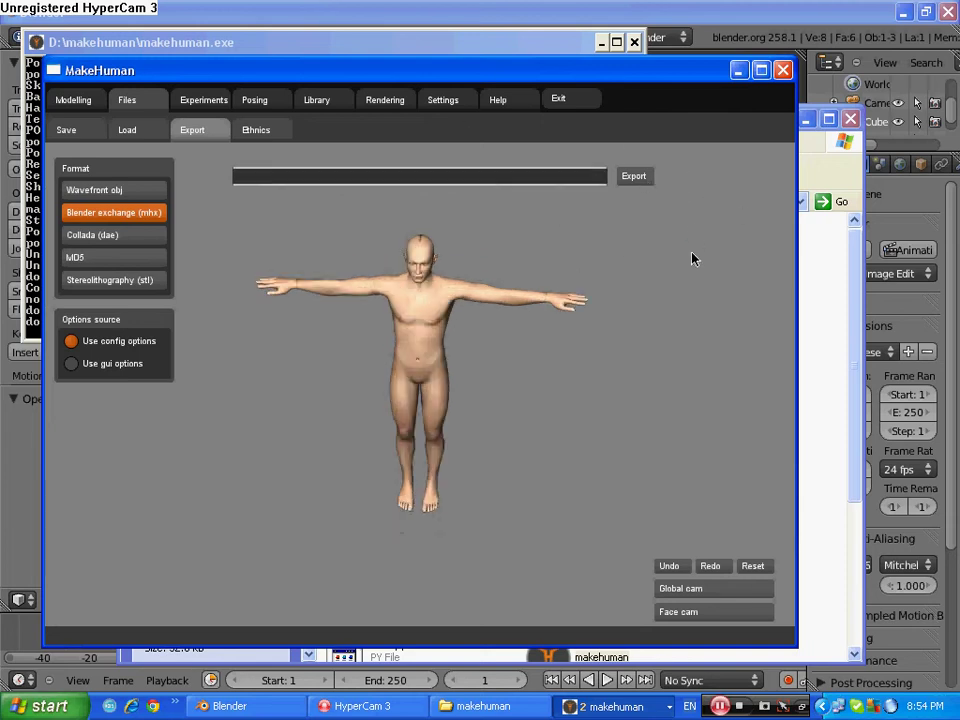
left_click_drag(649, 300, 634, 250)
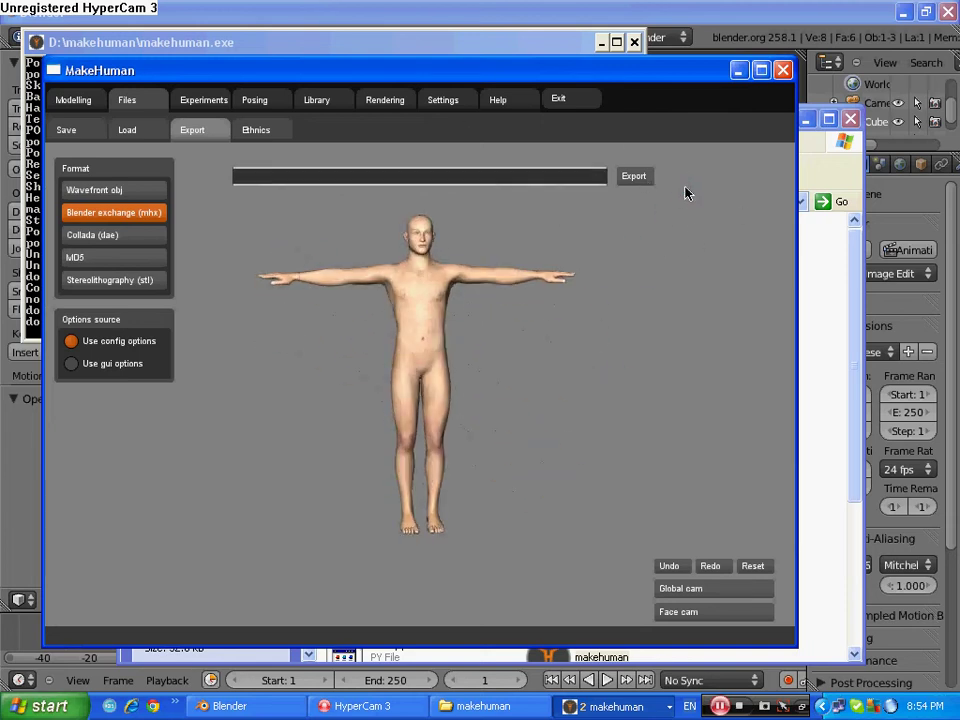
left_click(786, 70)
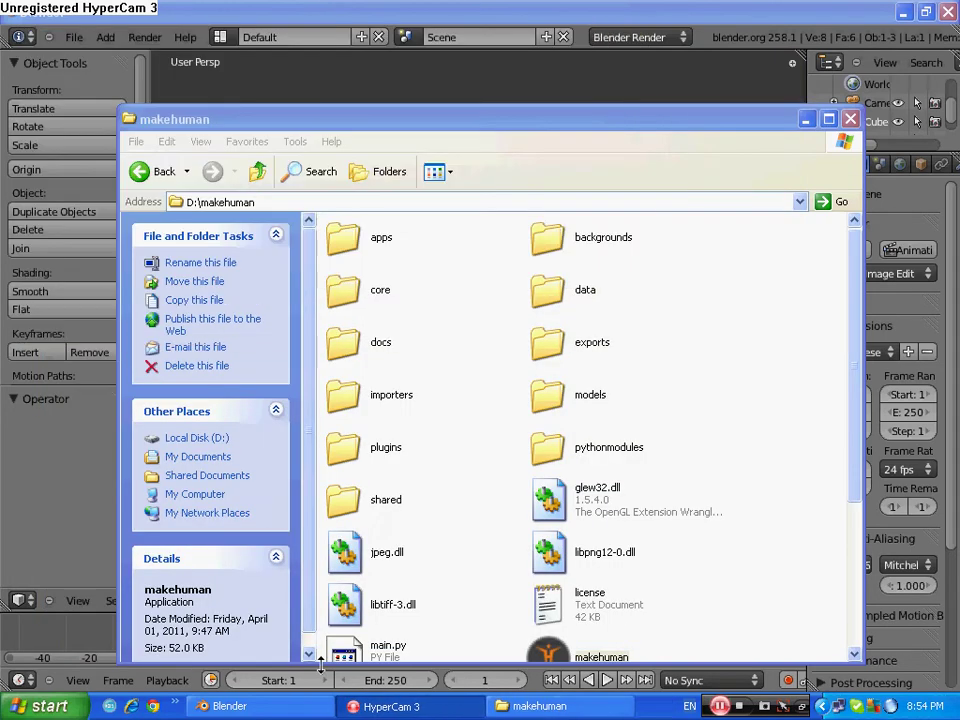
Step: Delete the default cube from the Blender scene
left_click(306, 706)
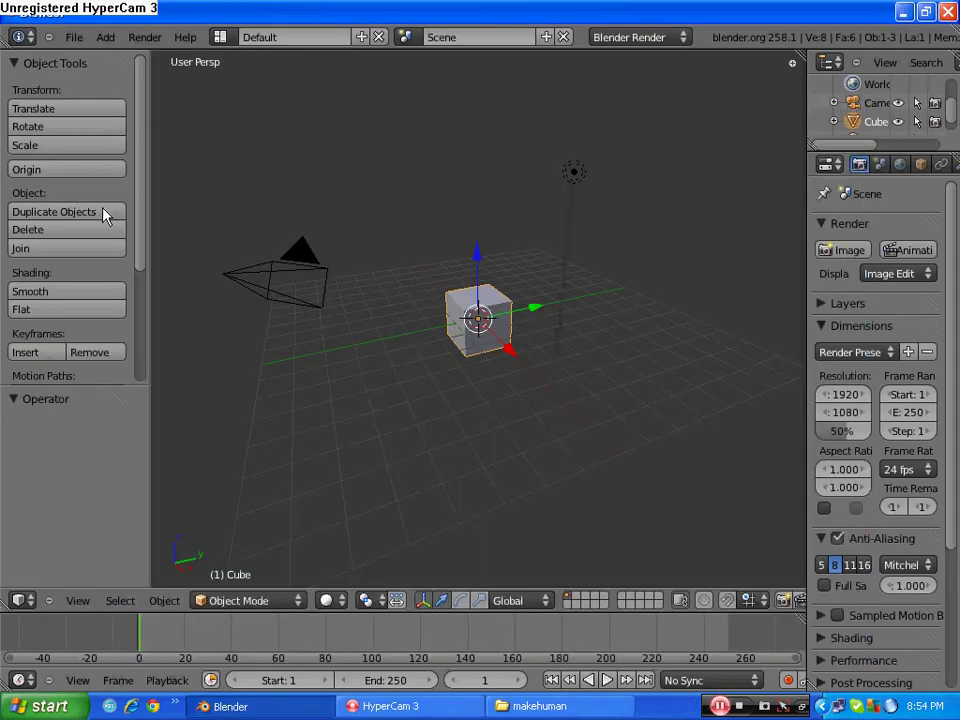
key("x")
left_click(428, 339)
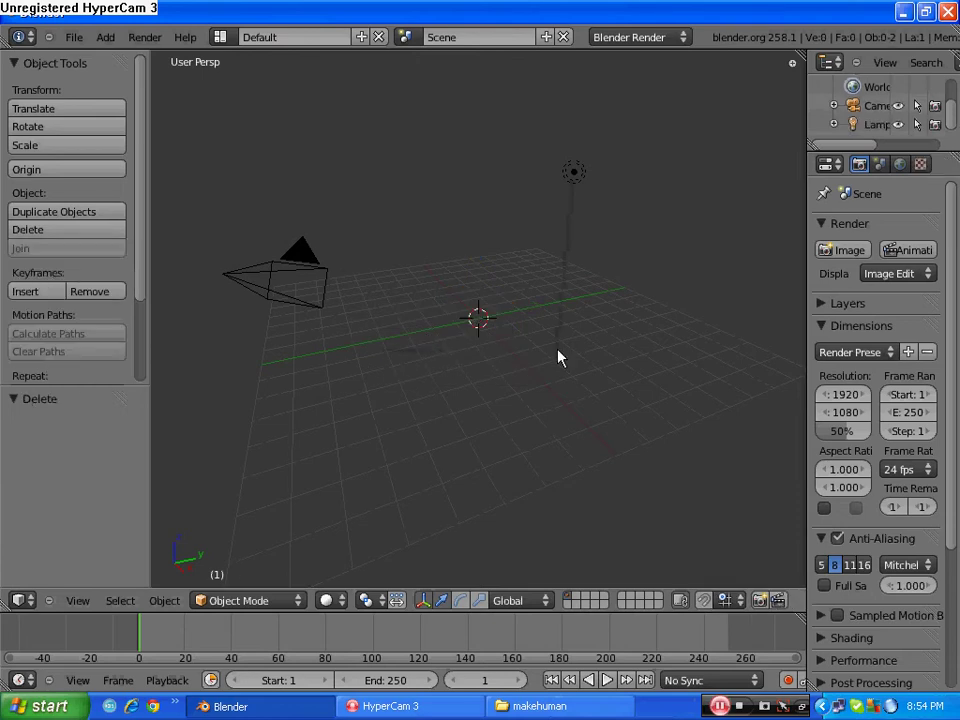
Step: Enable the Import: MakeHuman (.mhx) add-on in User Preferences
left_click(73, 38)
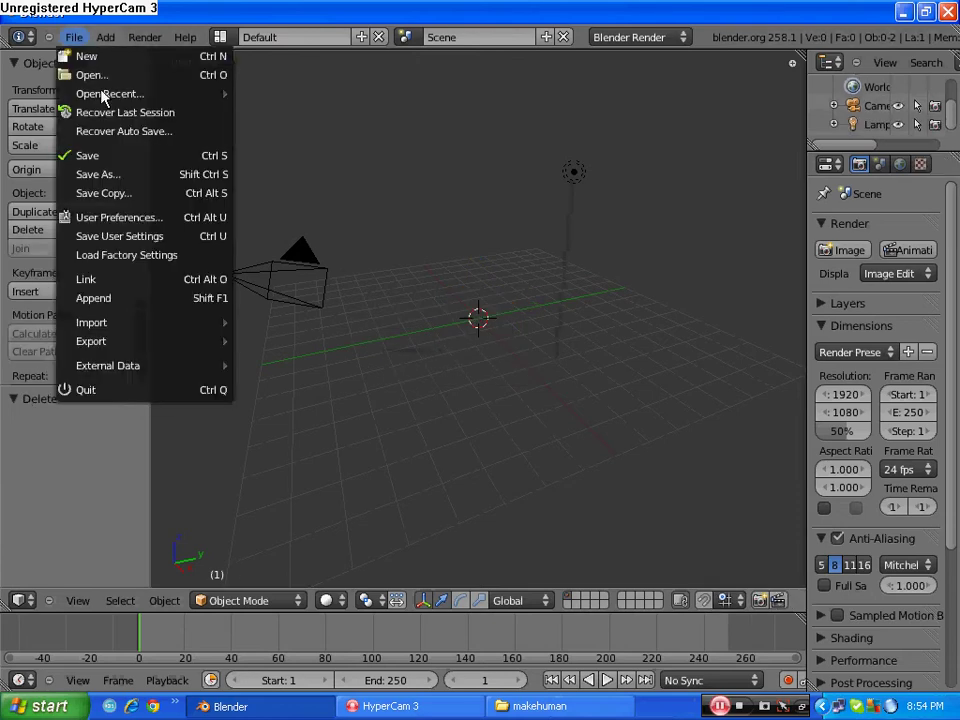
left_click(98, 224)
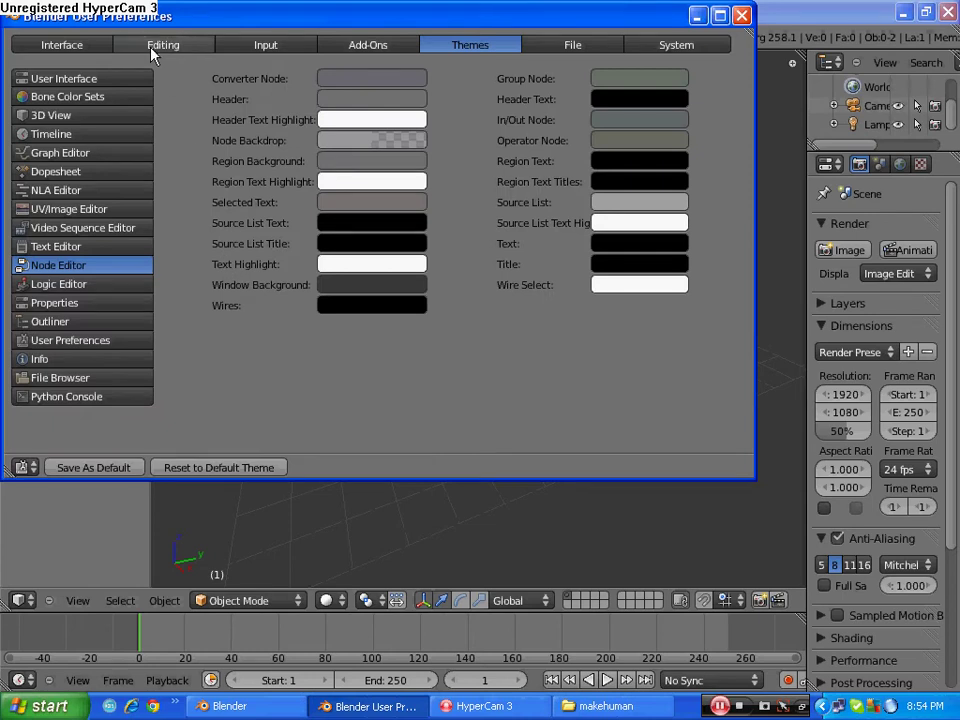
left_click(358, 48)
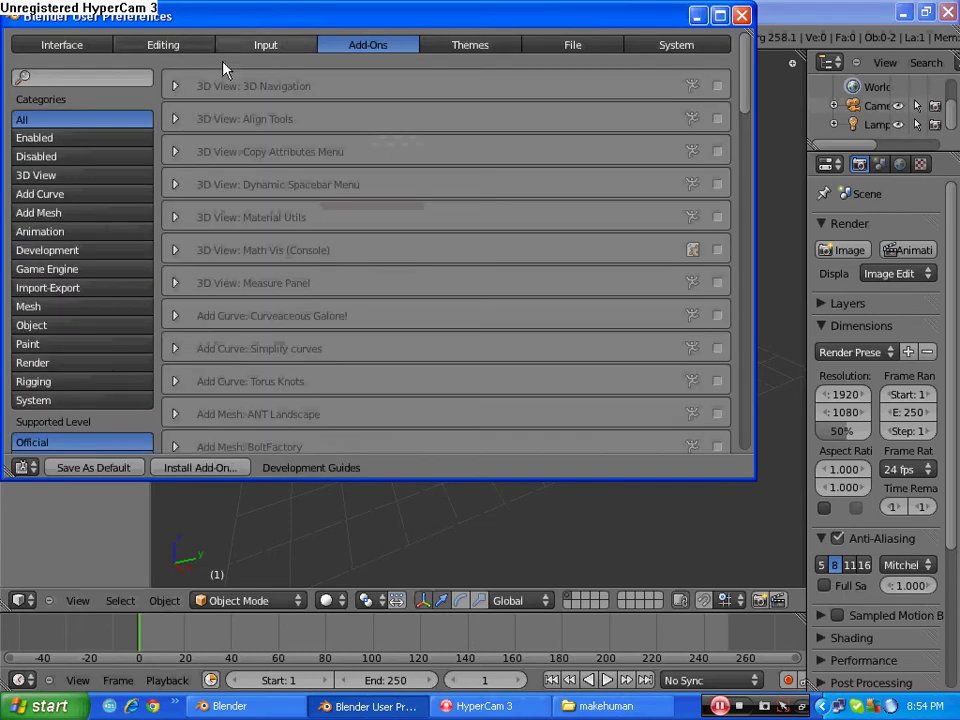
left_click_drag(745, 80, 744, 204)
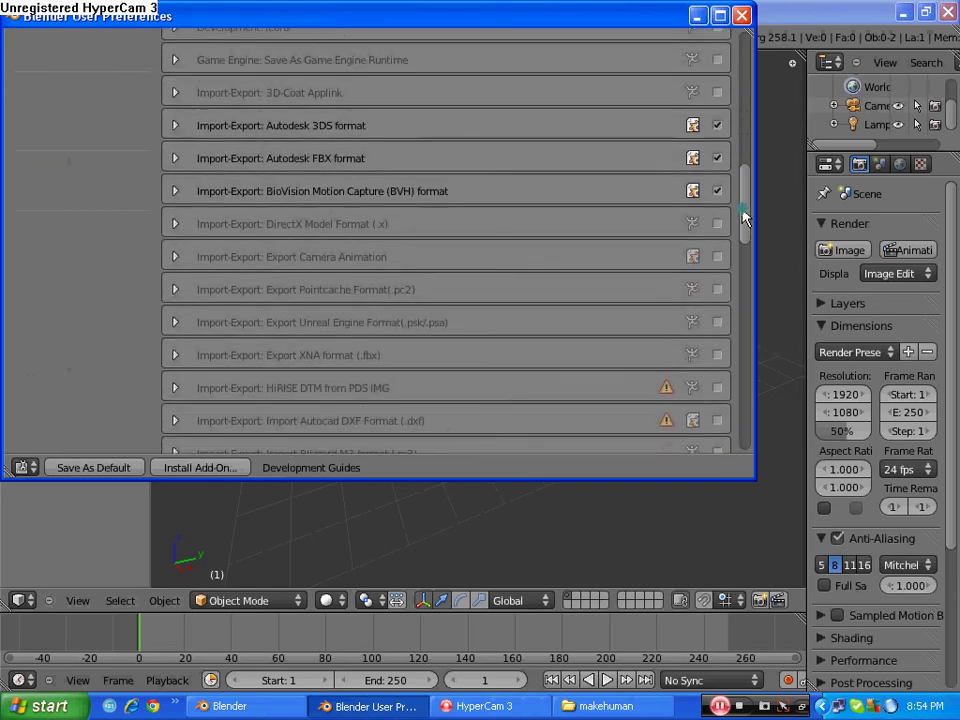
left_click_drag(744, 204, 741, 267)
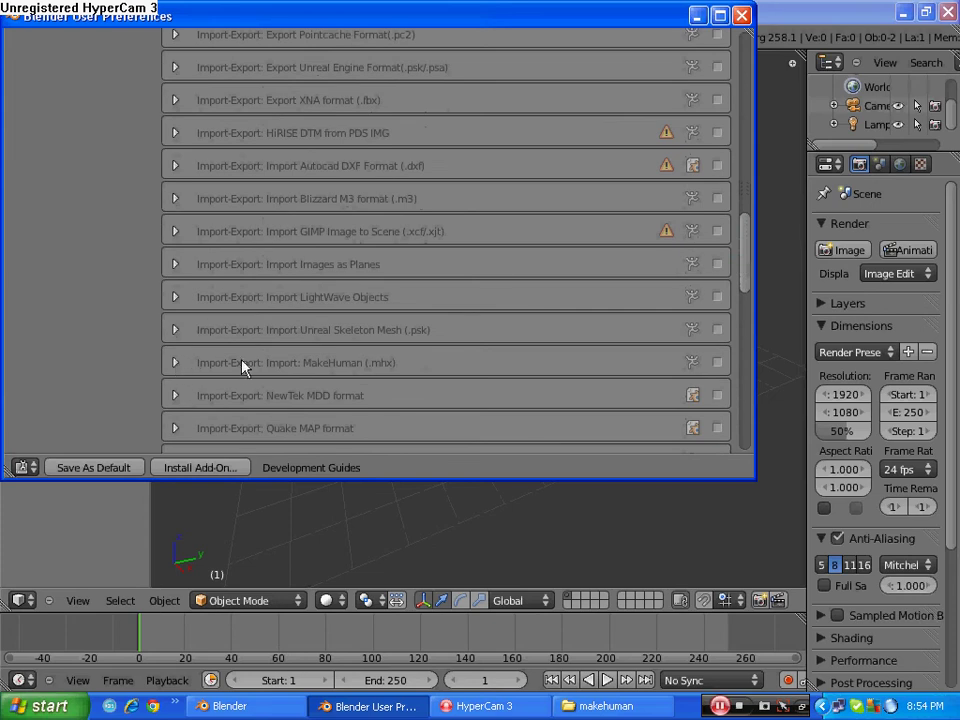
left_click(717, 362)
Step: Close User Preferences and start a MakeHuman (.mhx) import from the File menu
left_click(743, 16)
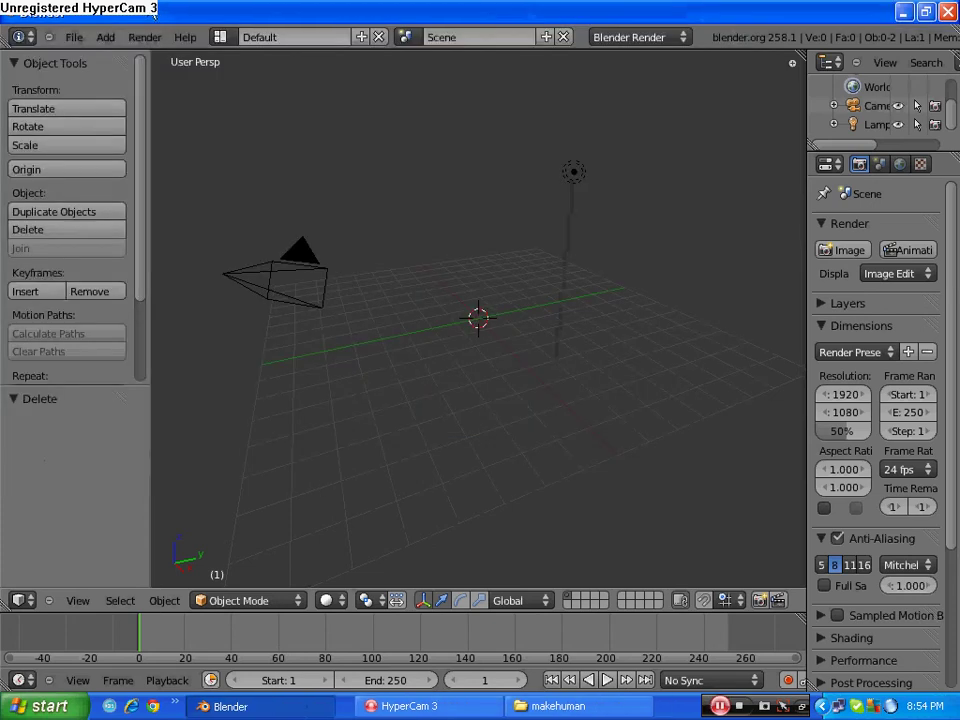
left_click(66, 36)
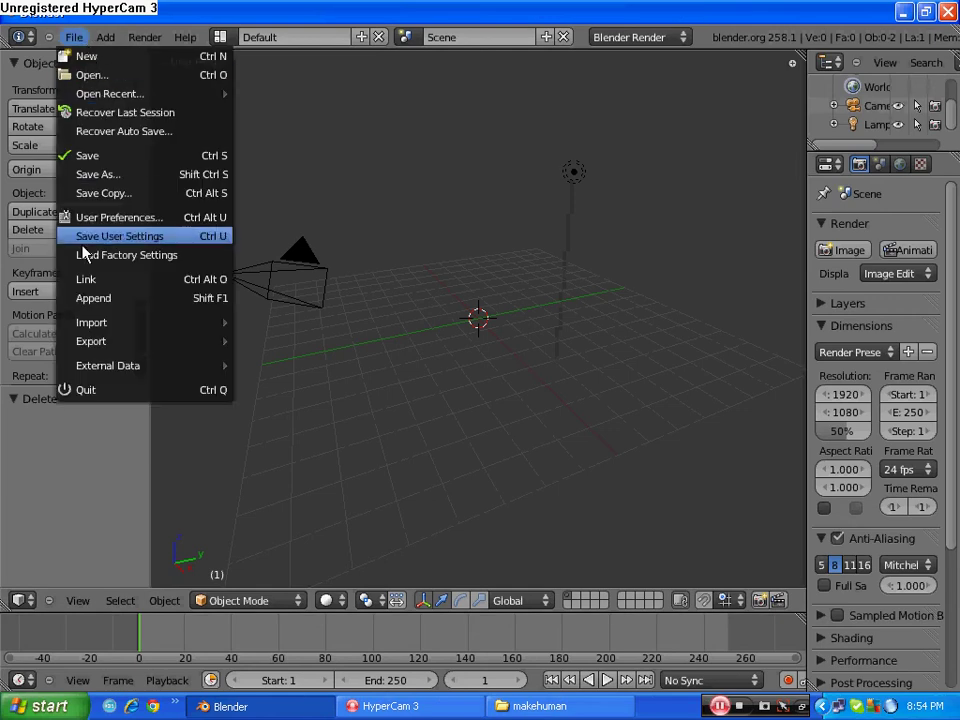
mouse_move(91, 322)
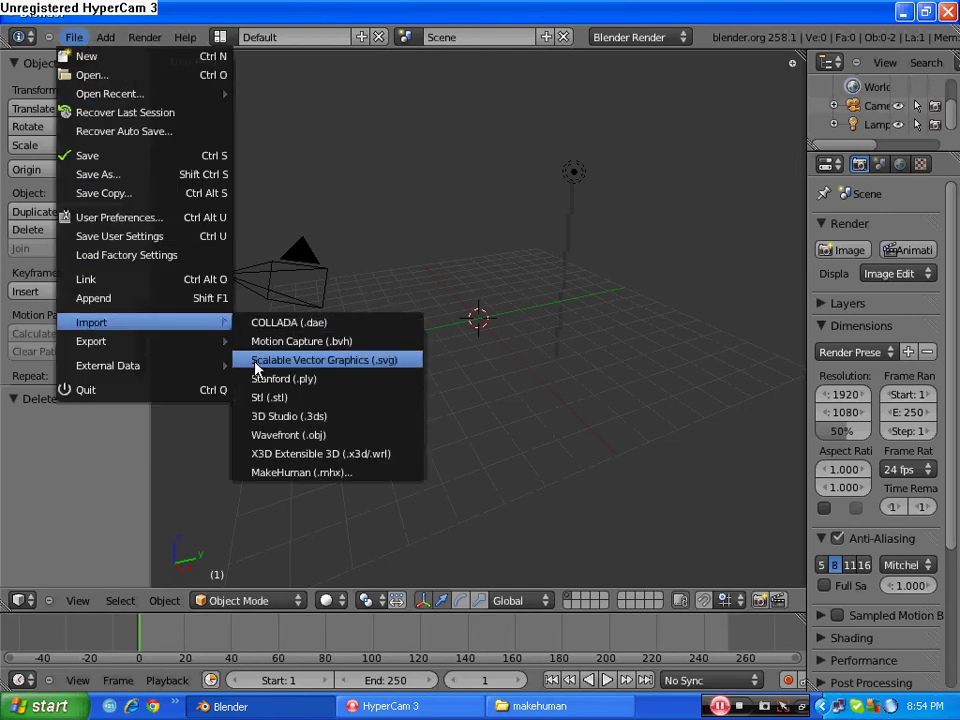
left_click(272, 478)
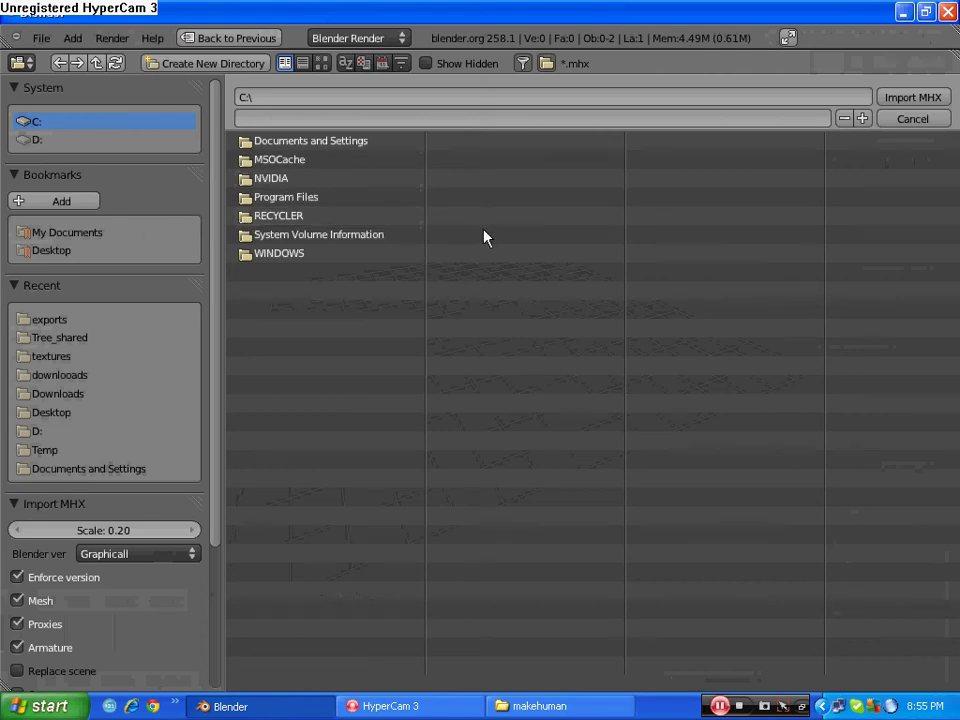
Step: Browse to D:\New Folder\makehuman\exports and select blender man-25.mhx
left_click(45, 235)
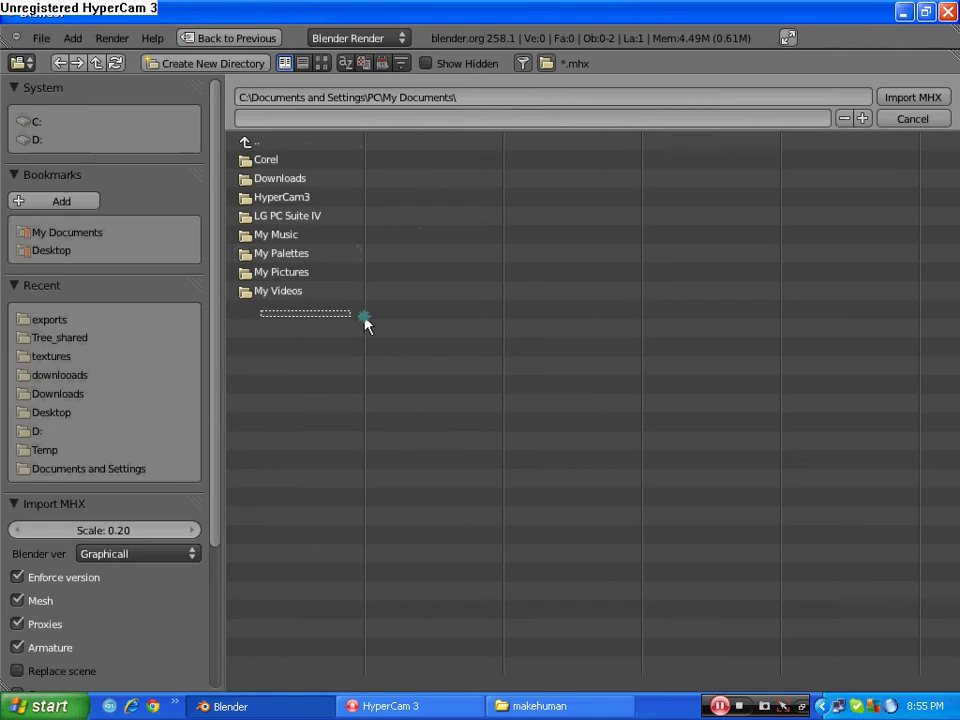
mouse_move(418, 314)
left_mouse_down()
mouse_move(196, 321)
mouse_move(313, 340)
mouse_move(253, 320)
left_mouse_up()
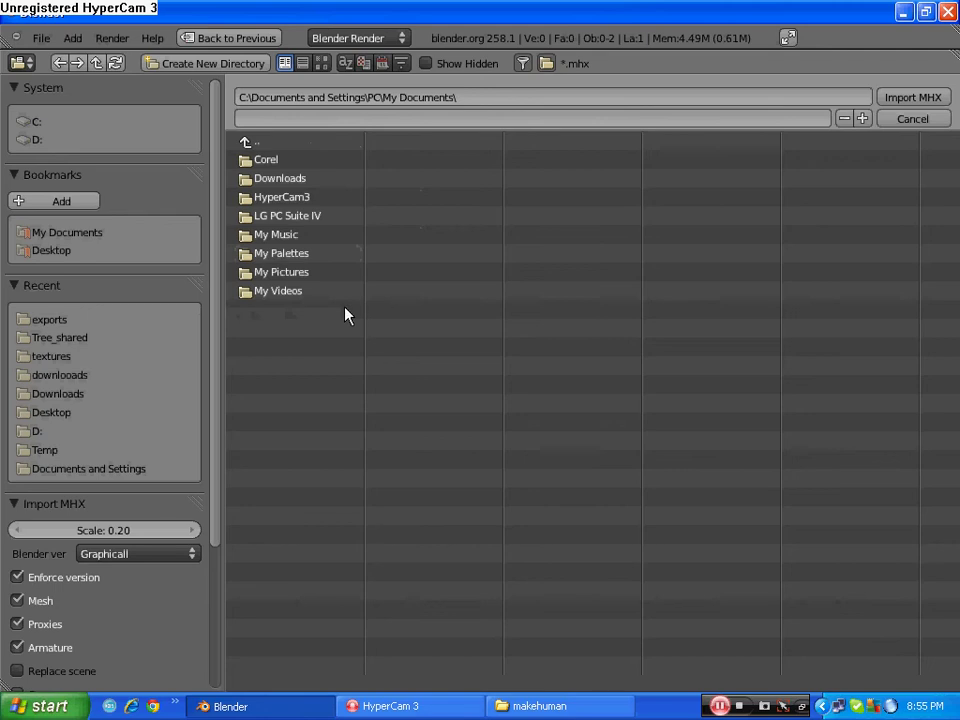
left_click_drag(333, 314, 212, 326)
left_click(43, 432)
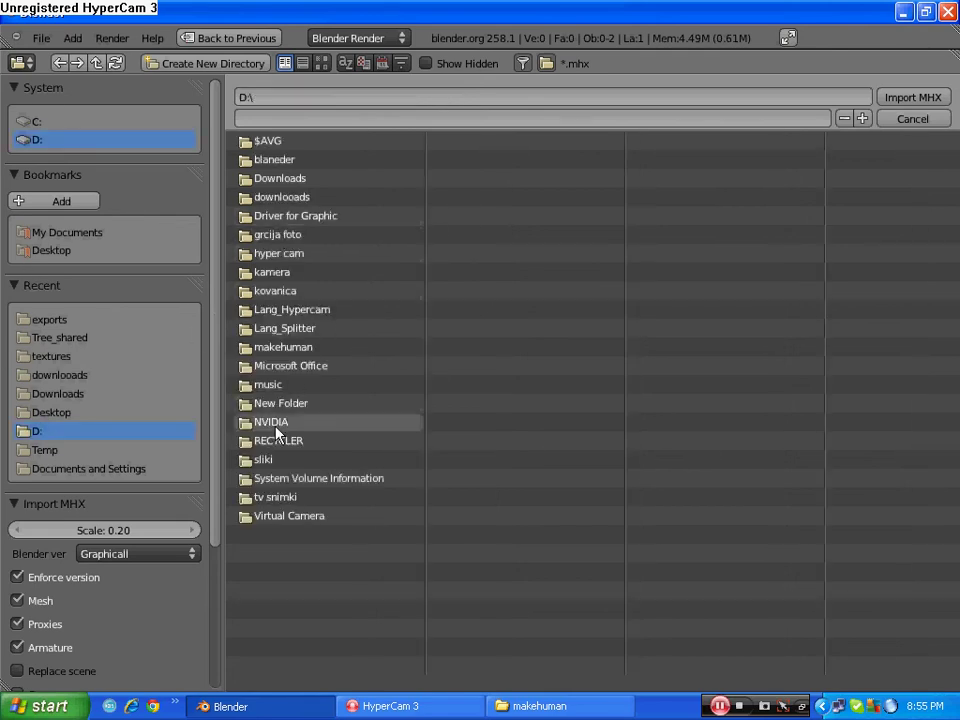
left_click(258, 402)
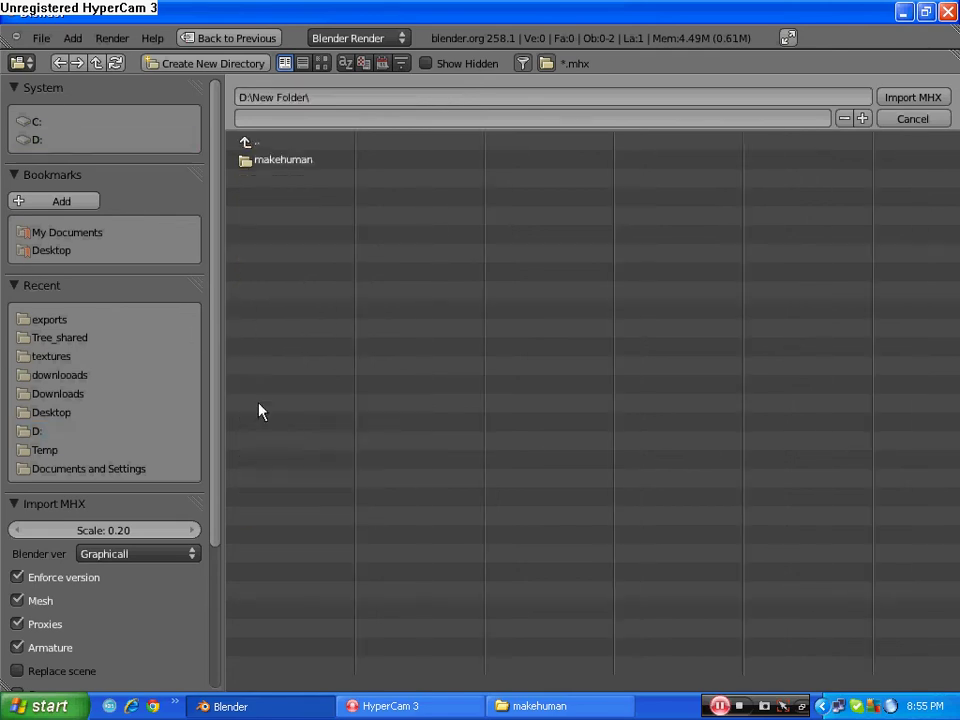
left_click(255, 165)
left_click(256, 161)
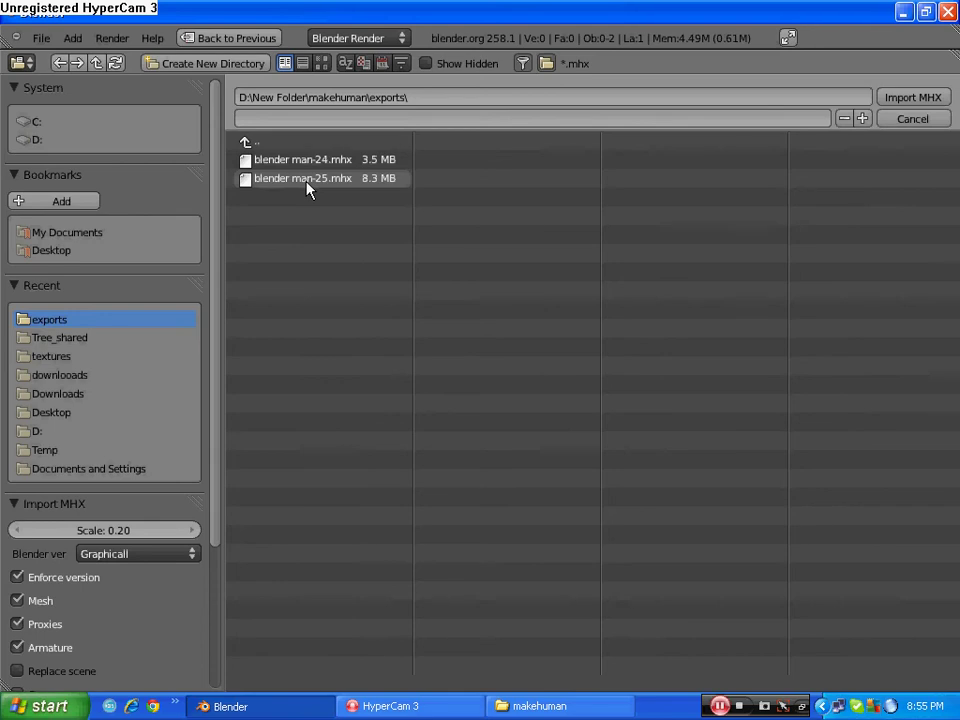
left_click(333, 184)
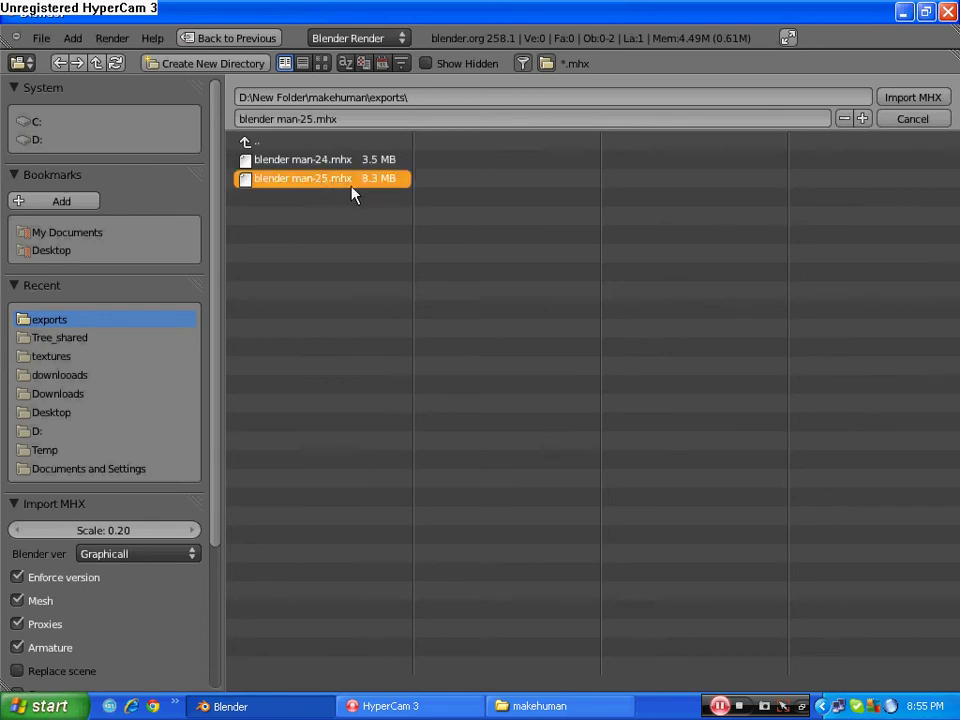
left_click(282, 162)
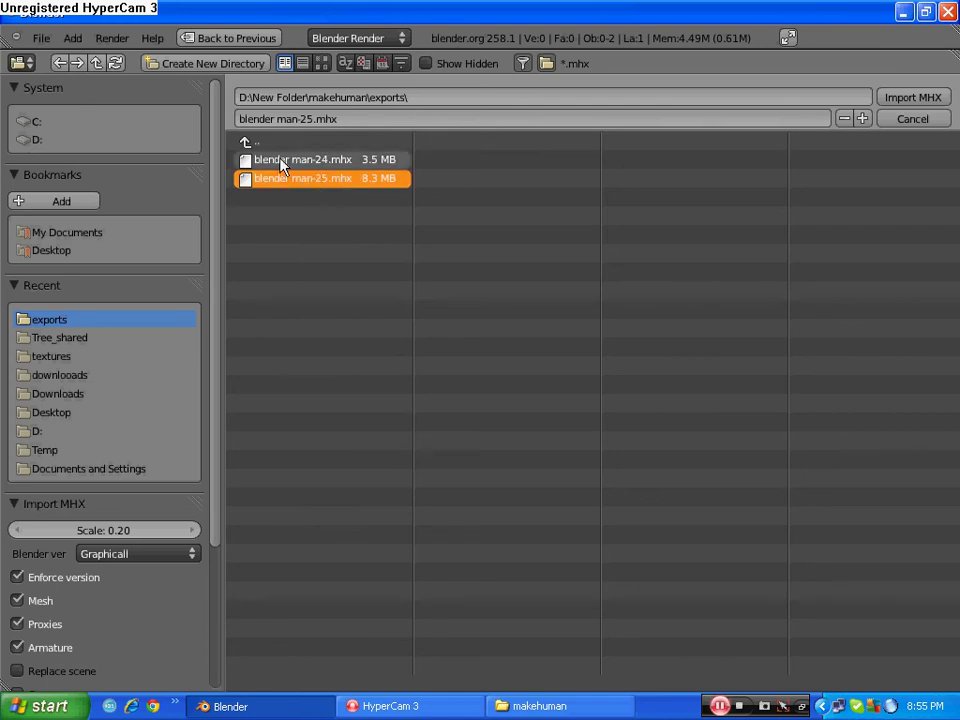
left_click(352, 184)
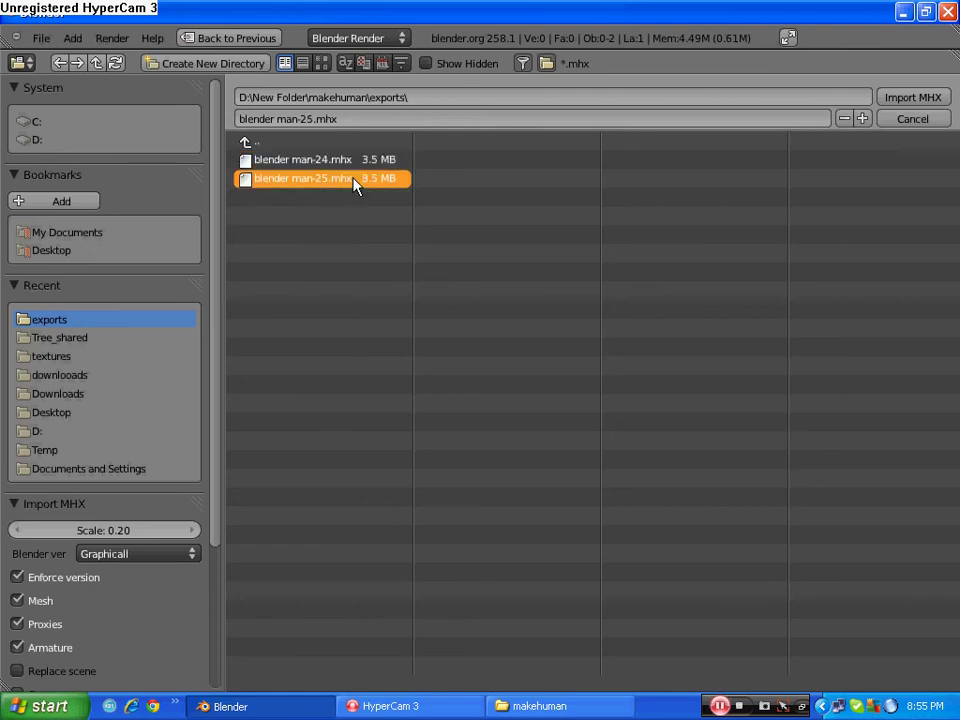
Step: Import blender man-25.mhx as the rigged Blender_manMesh character
left_click(913, 101)
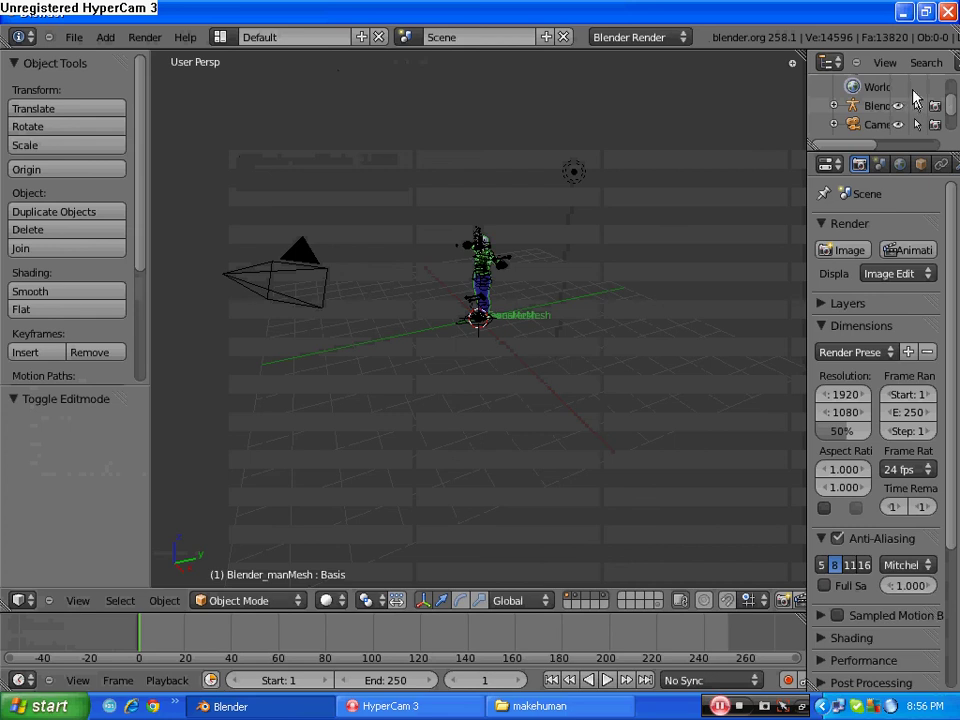
Step: Zoom in and orbit to a close front view of the character
scroll(477, 287, "up", 3)
mouse_move(477, 287)
middle_mouse_down()
mouse_move(497, 349)
mouse_move(347, 167)
mouse_move(626, 375)
mouse_move(577, 245)
middle_mouse_up()
scroll(411, 199, "up", 3)
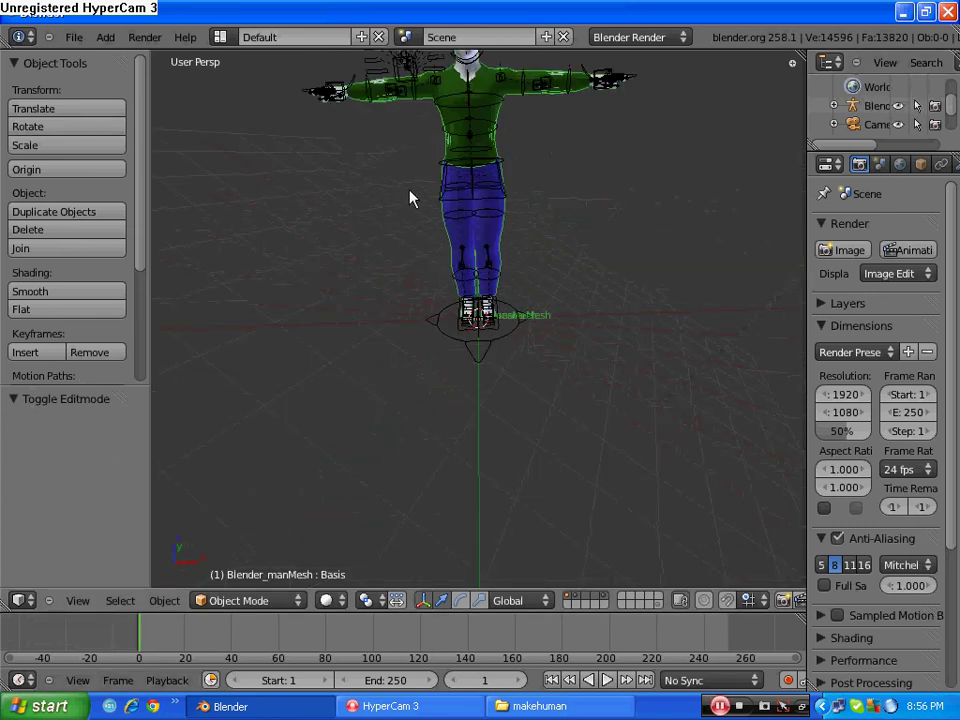
scroll(428, 152, "down", 1)
mouse_move(431, 150)
middle_mouse_down()
mouse_move(426, 257)
mouse_move(448, 311)
mouse_move(435, 183)
middle_mouse_up()
scroll(435, 227, "up", 1)
scroll(432, 235, "up", 2)
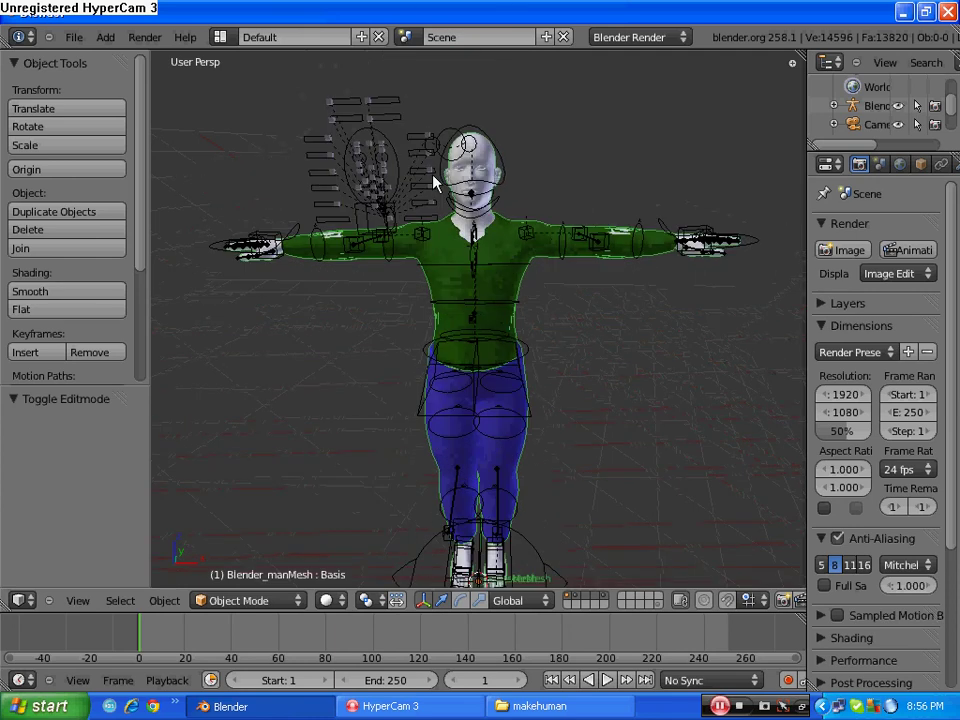
Step: Toggle the 3D header layers so only the body mesh and armature show
left_click(602, 600)
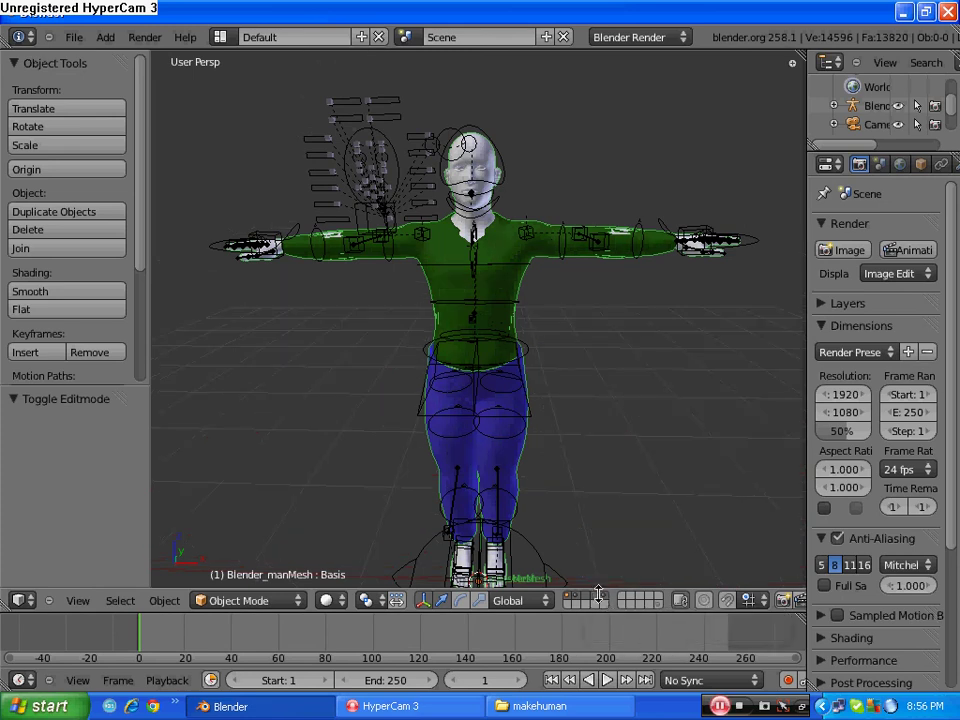
left_click(604, 604)
mouse_move(508, 369)
middle_mouse_down()
mouse_move(241, 371)
mouse_move(476, 403)
mouse_move(636, 448)
mouse_move(534, 429)
mouse_move(508, 435)
middle_mouse_up()
left_click(574, 604)
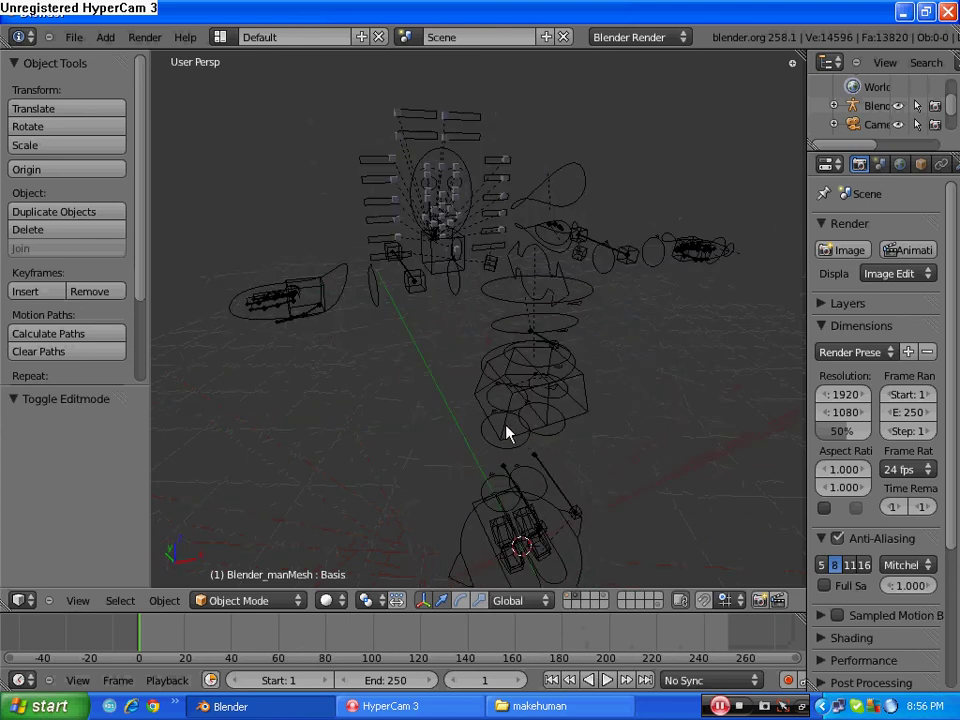
left_click(568, 599)
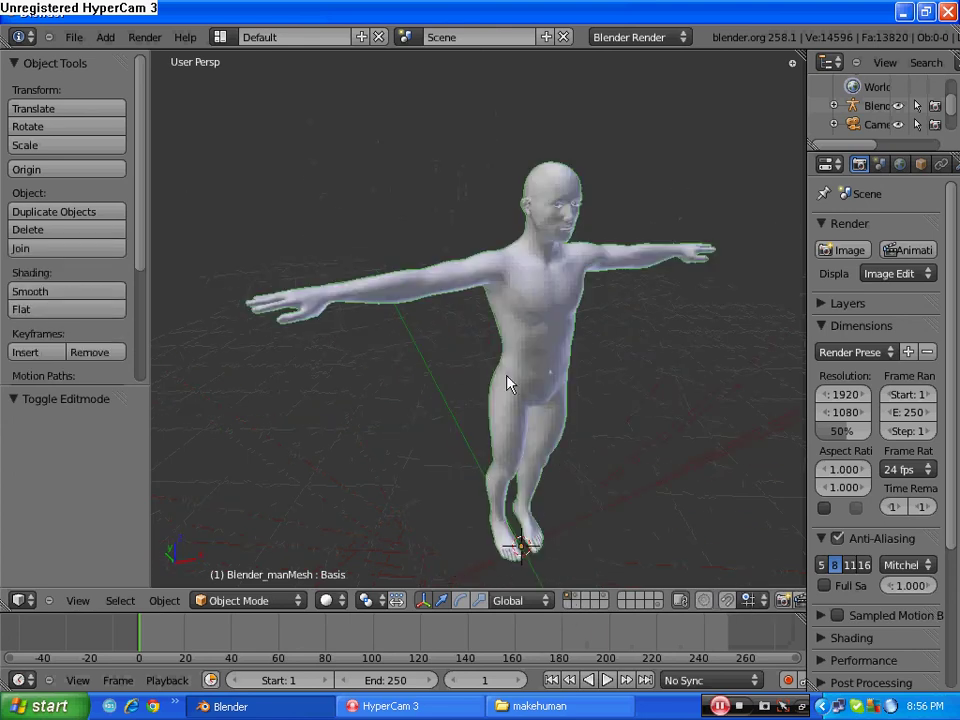
mouse_move(510, 381)
middle_mouse_down()
mouse_move(487, 335)
mouse_move(514, 403)
middle_mouse_up()
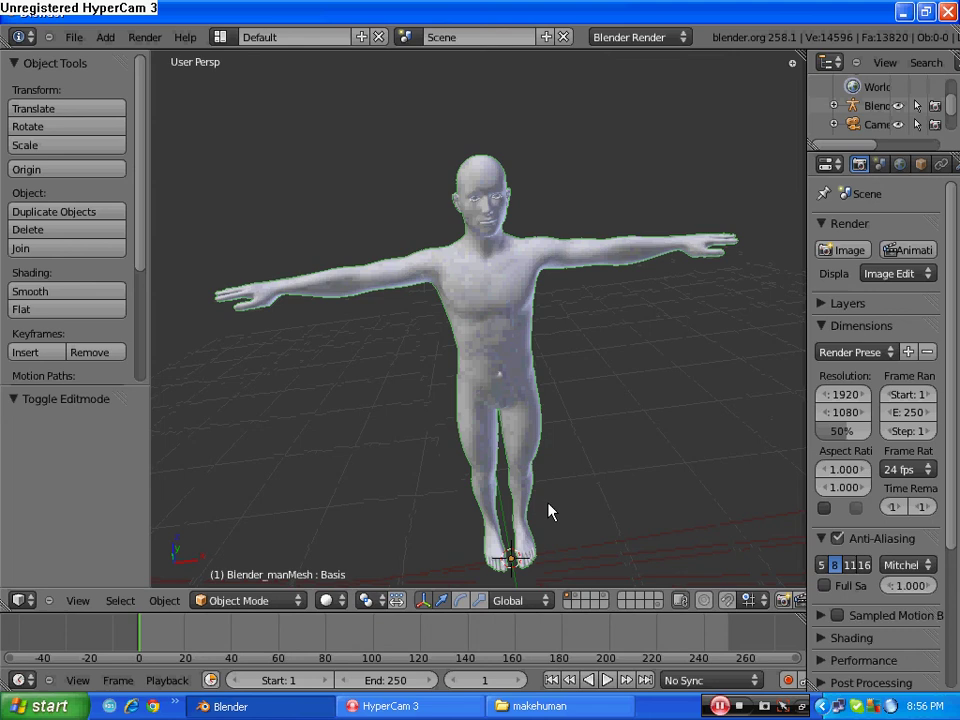
left_click(575, 600, "shift")
mouse_move(514, 349)
middle_mouse_down()
mouse_move(396, 349)
mouse_move(300, 364)
mouse_move(476, 381)
mouse_move(443, 523)
mouse_move(428, 488)
mouse_move(506, 202)
middle_mouse_up()
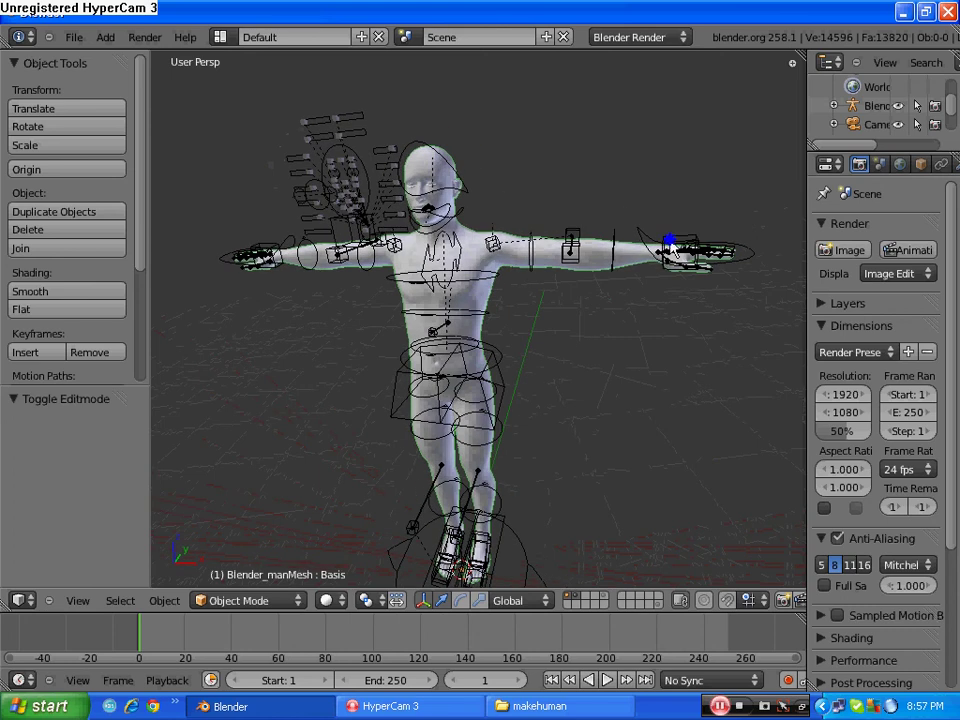
Step: Select the Hand_L bone and move it down beside the hip
right_click(672, 247)
right_click(668, 252)
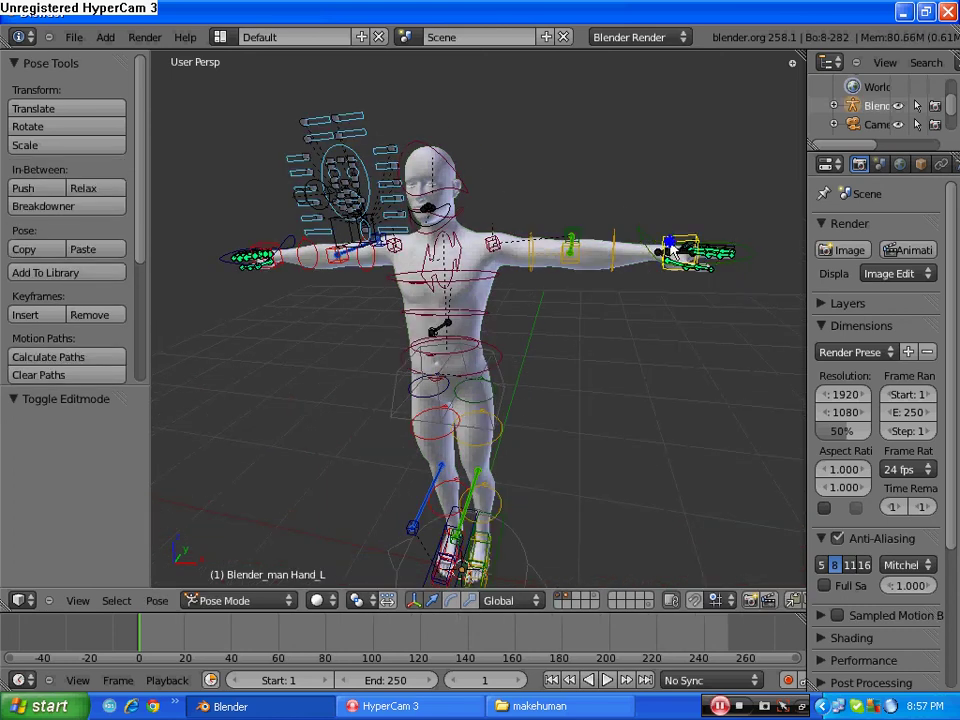
key("g")
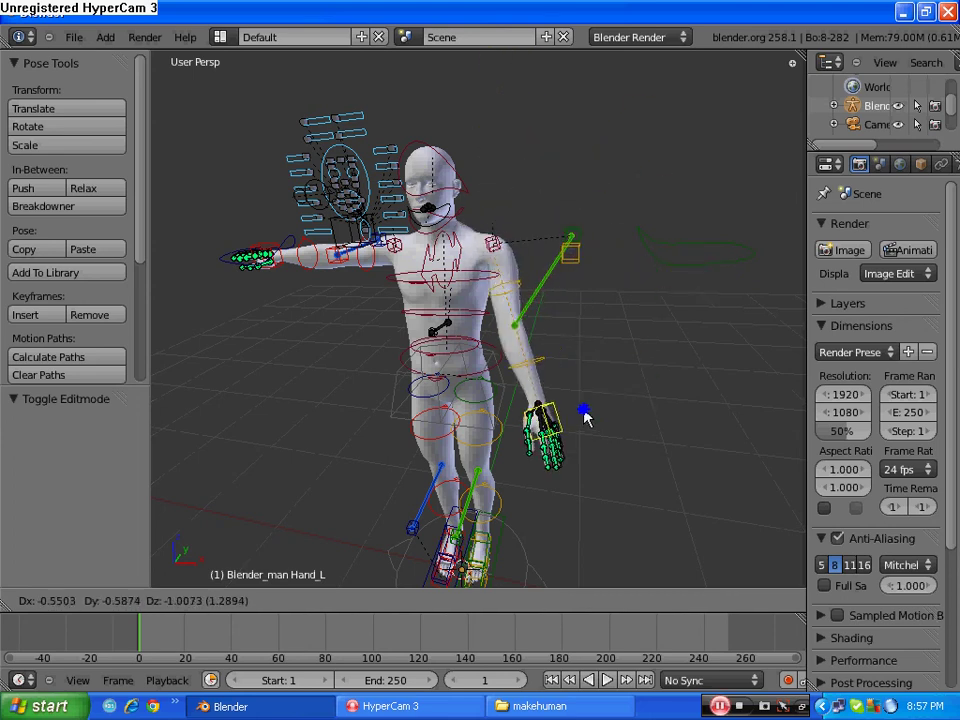
left_click(542, 423)
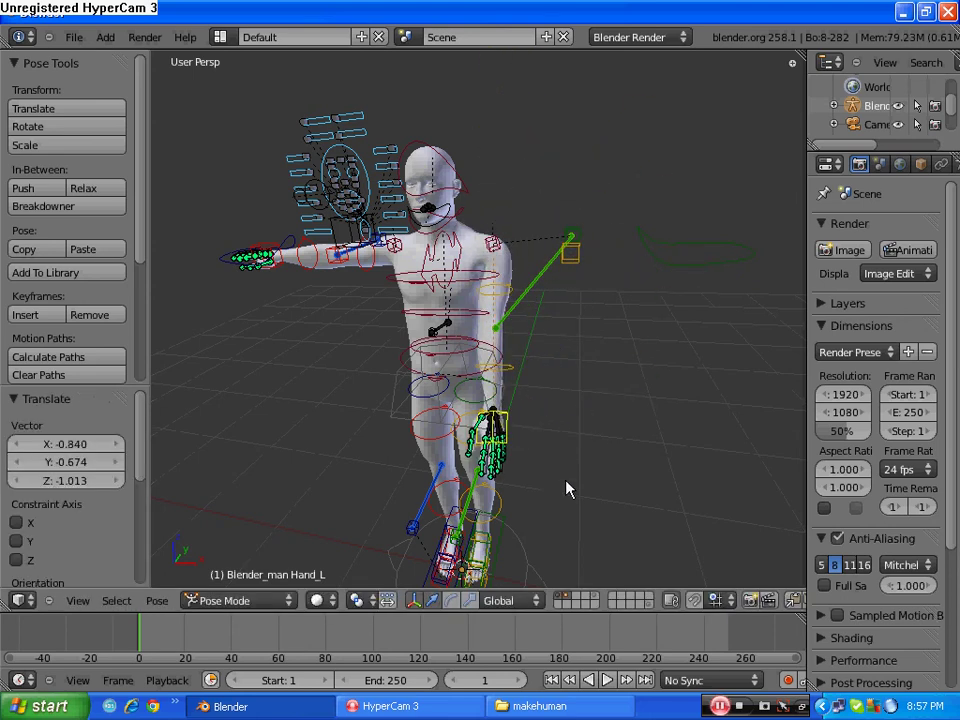